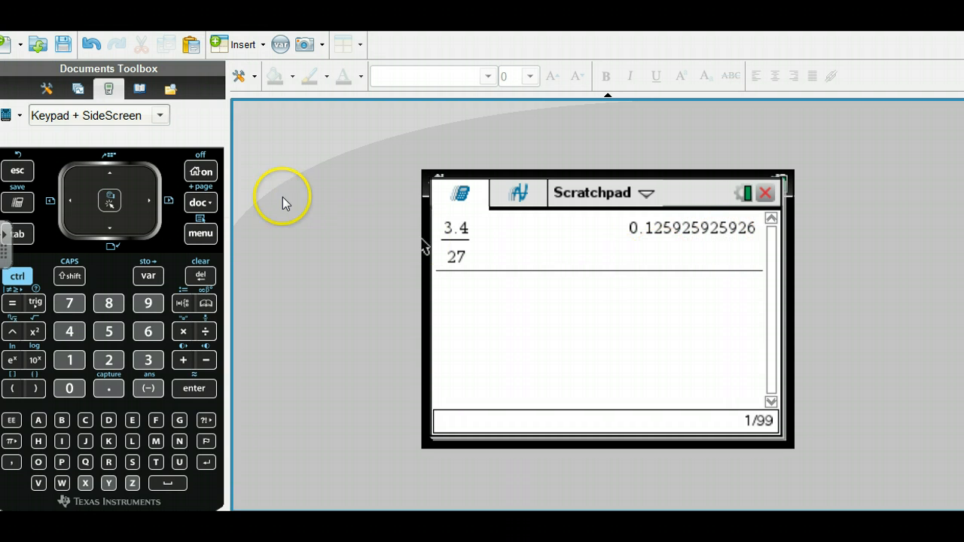
Leave Document Settings Display Digits at Float and save them as the default, confirming OK.
left_click(199, 171)
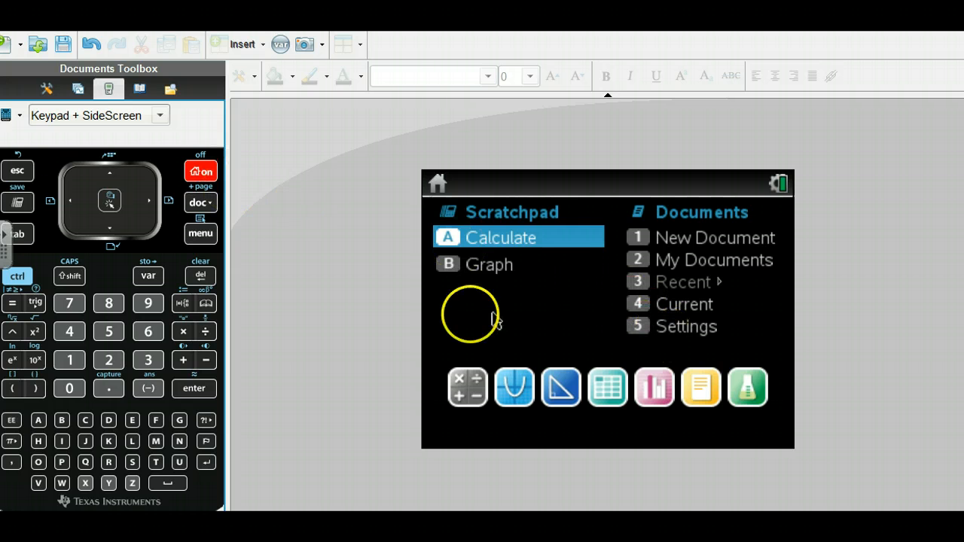
left_click(108, 332)
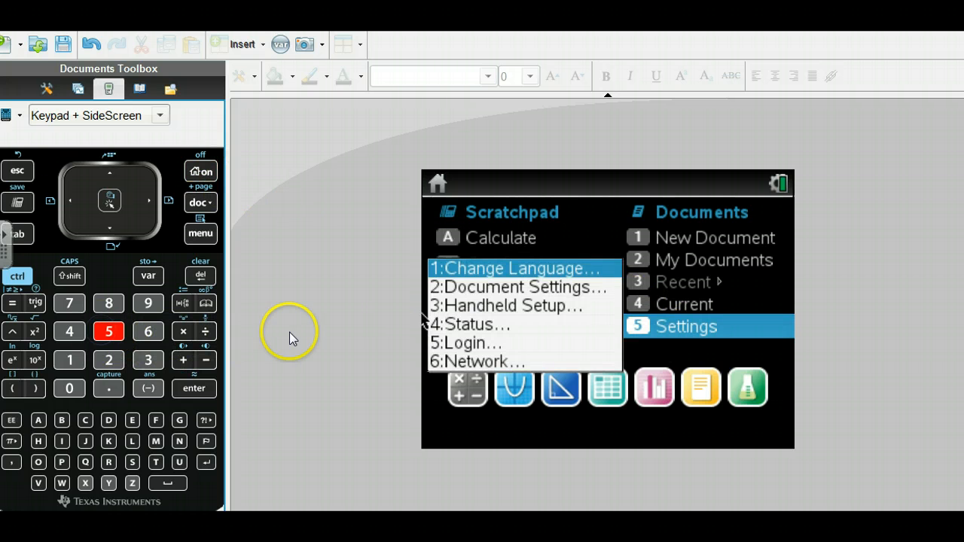
left_click(489, 288)
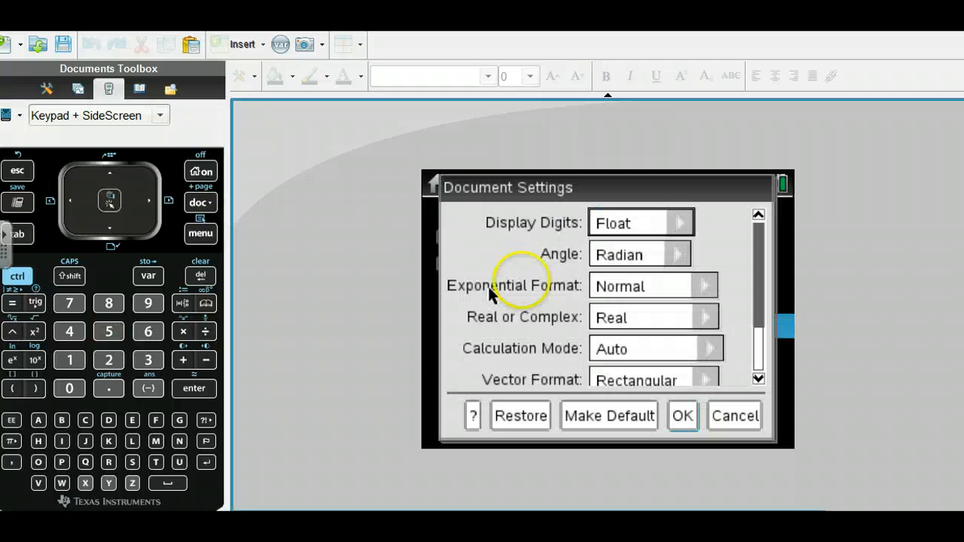
left_click(684, 222)
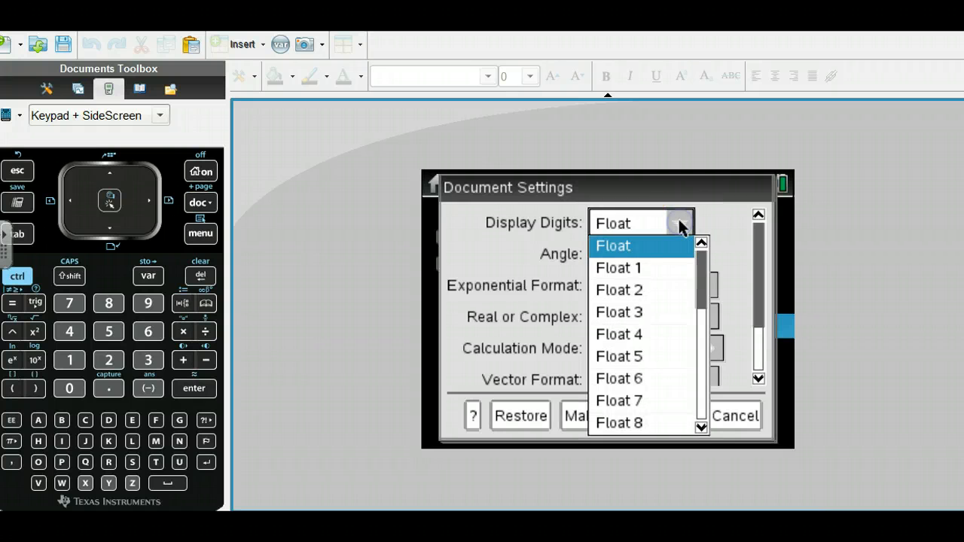
left_click(667, 243)
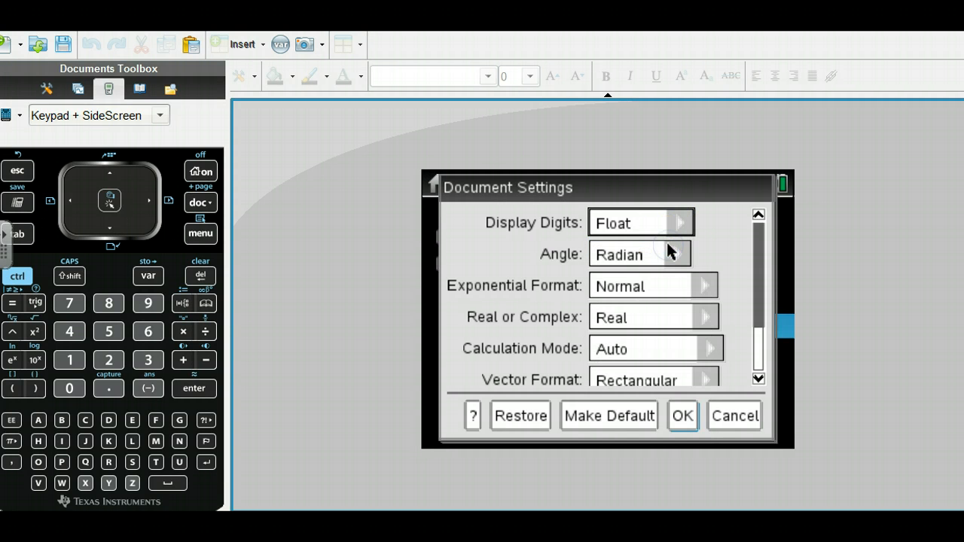
left_click(601, 414)
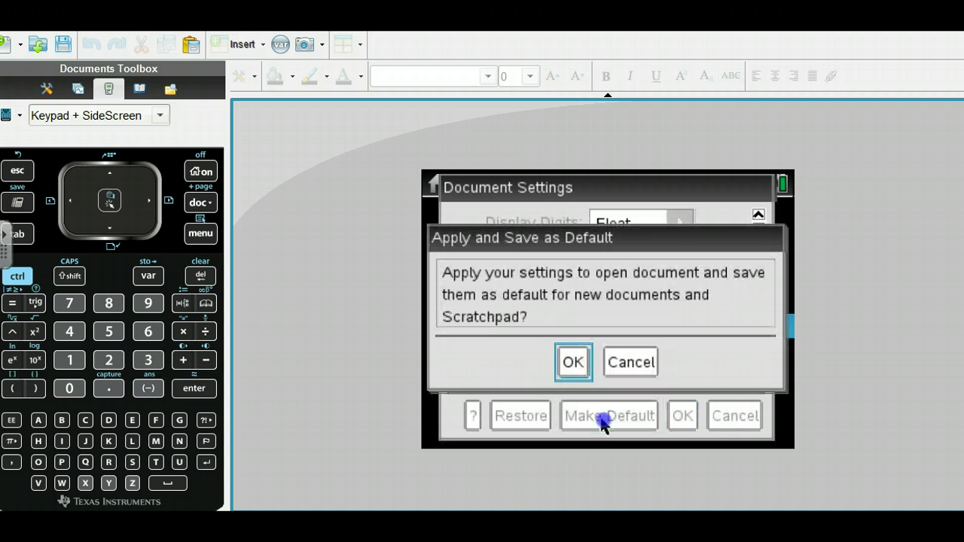
left_click(573, 369)
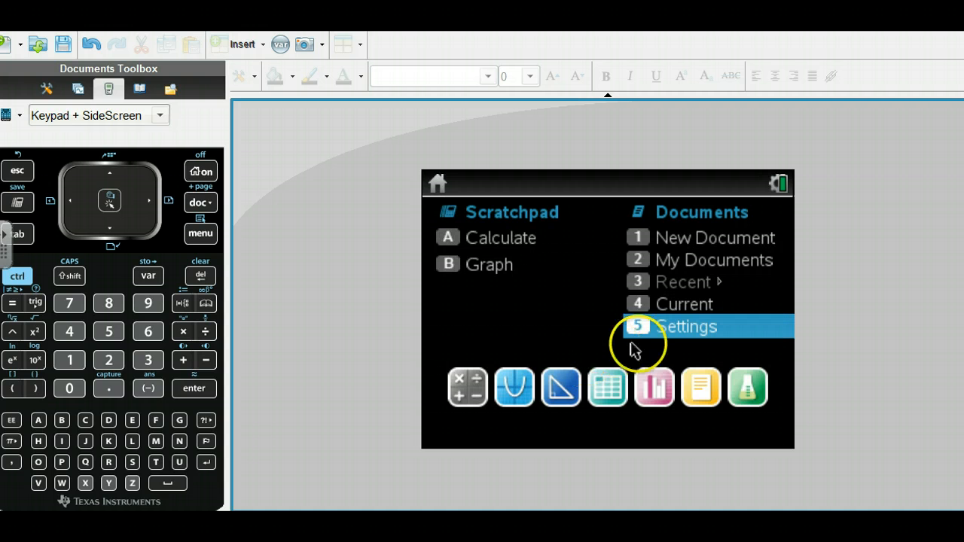
Reopen Document Settings to check Display Digits is still Float, then cancel back to the Scratchpad.
left_click(669, 331)
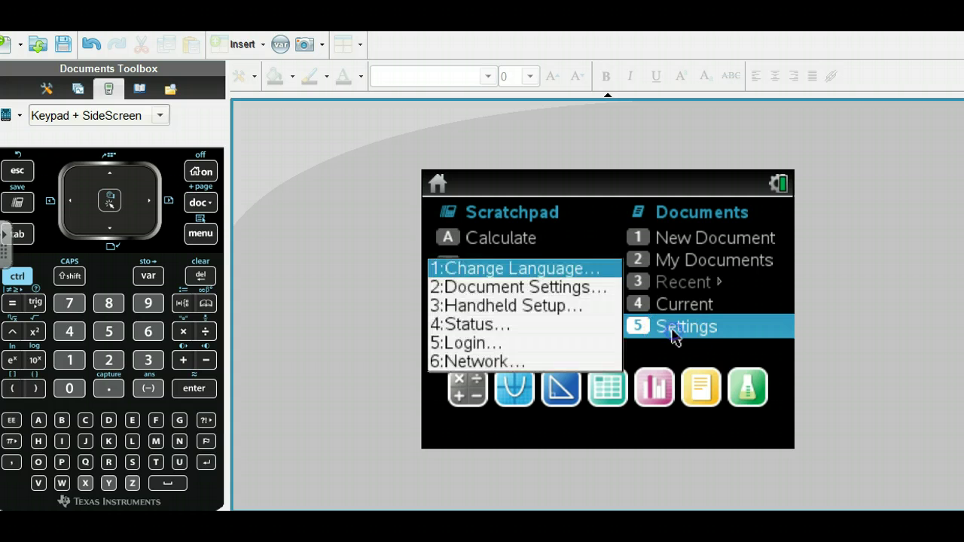
left_click(570, 287)
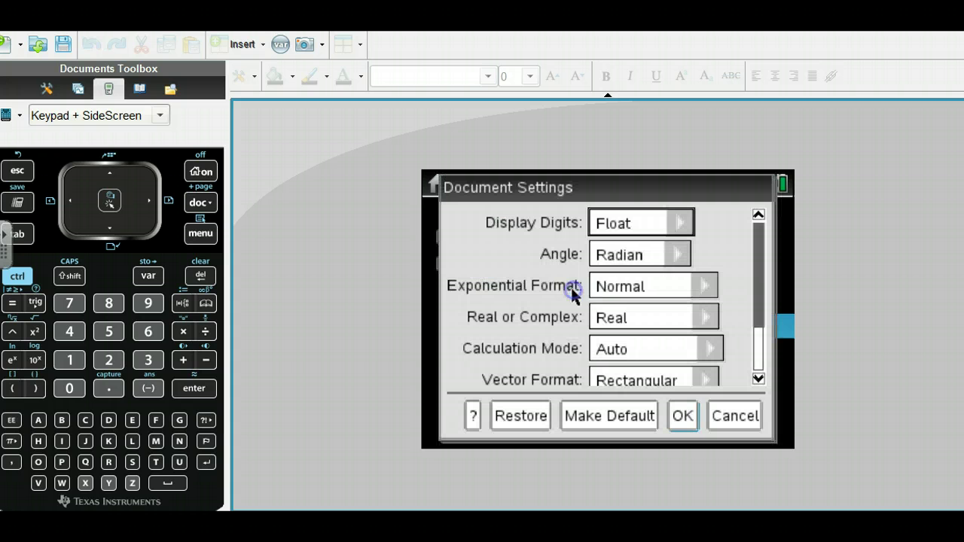
left_click(677, 223)
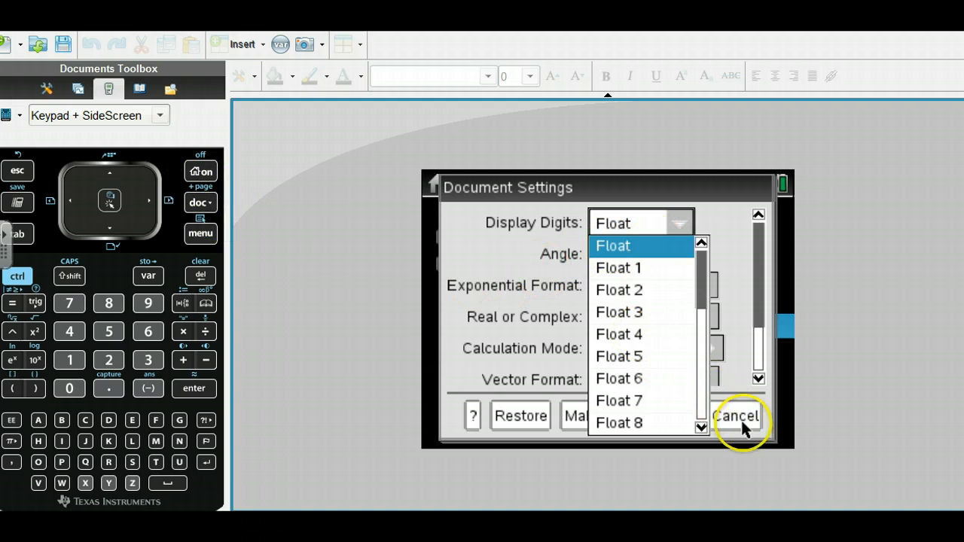
left_click(720, 287)
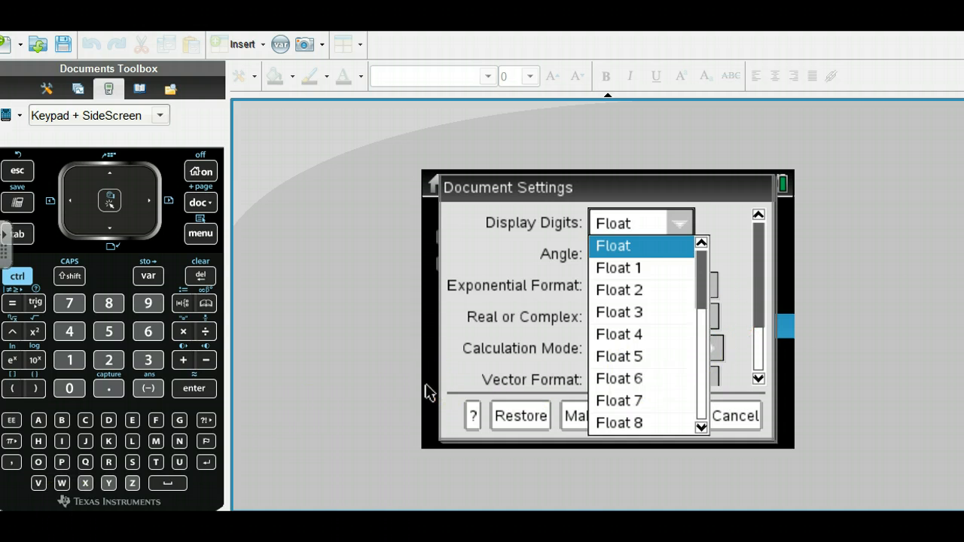
left_click(572, 485)
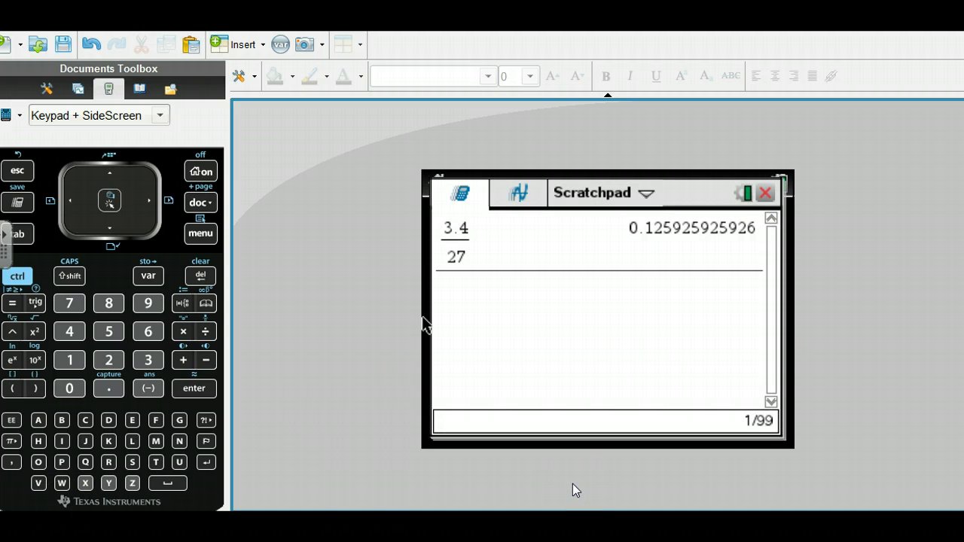
type("3.4")
type("/26")
Evaluate 3.4/26 on the Scratchpad, giving 0.130769230769.
key("Return")
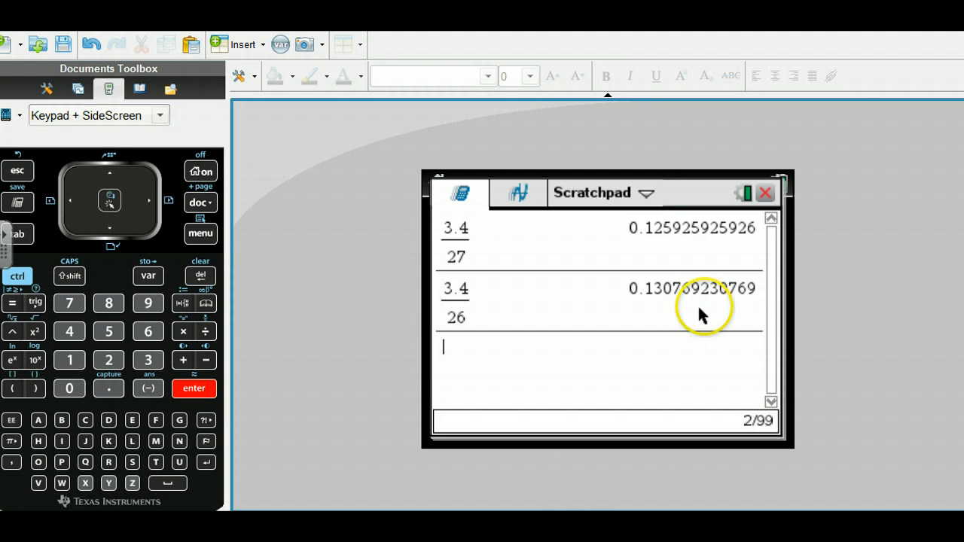
left_click(459, 366)
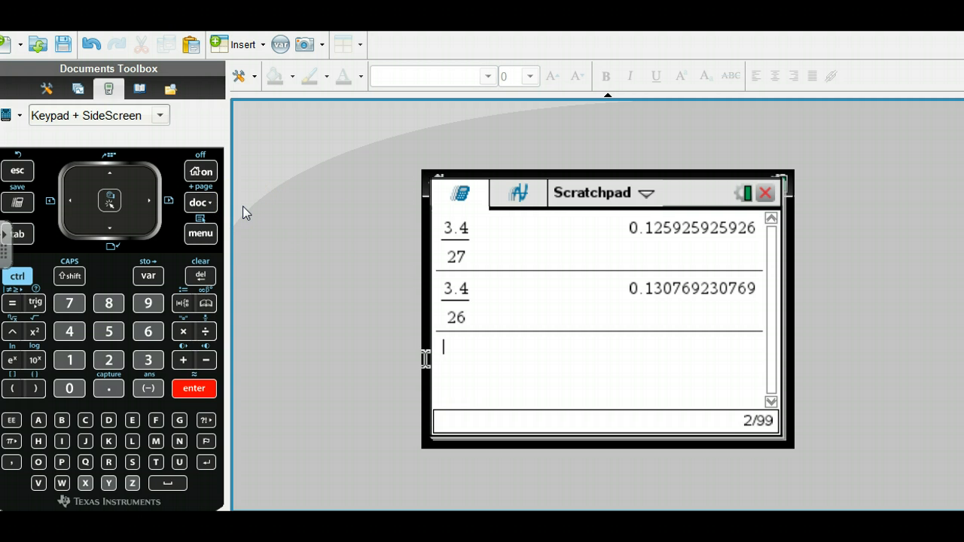
Switch to the Scratchpad graph of f1(x) and bring up its menu.
left_click(521, 194)
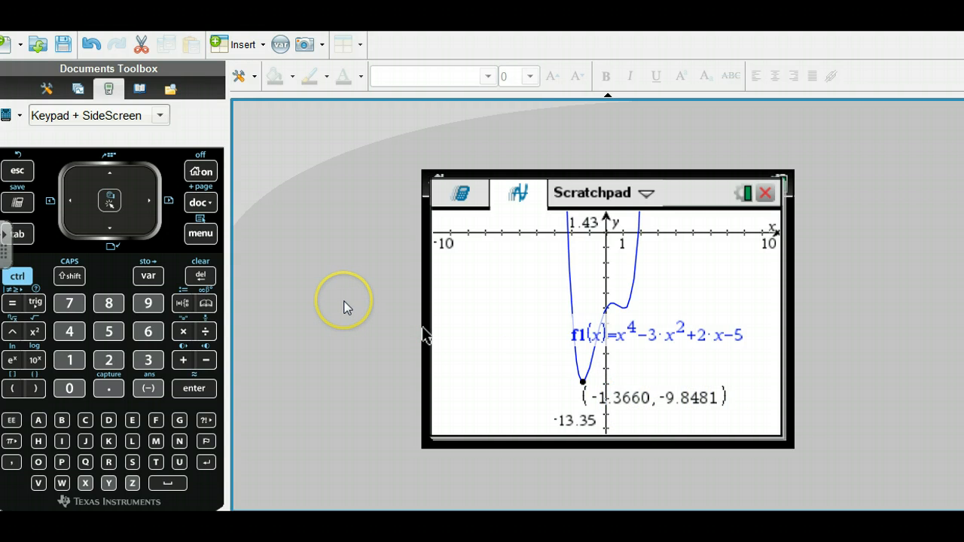
left_click(201, 234)
Set Graphs & Geometry Display Digits to Fix 5 and save as default, so the minimum reads (-1.36603, -9.84808).
left_click(539, 233)
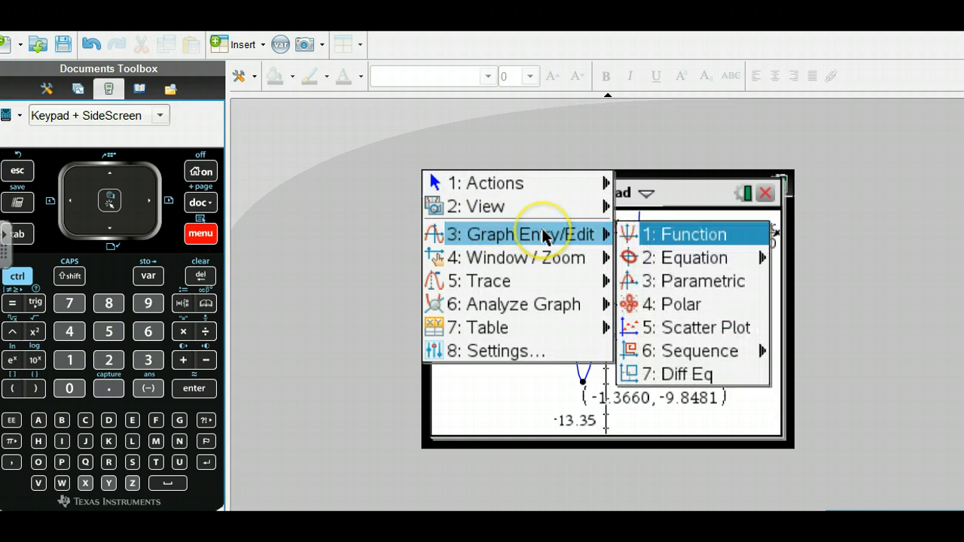
left_click(531, 353)
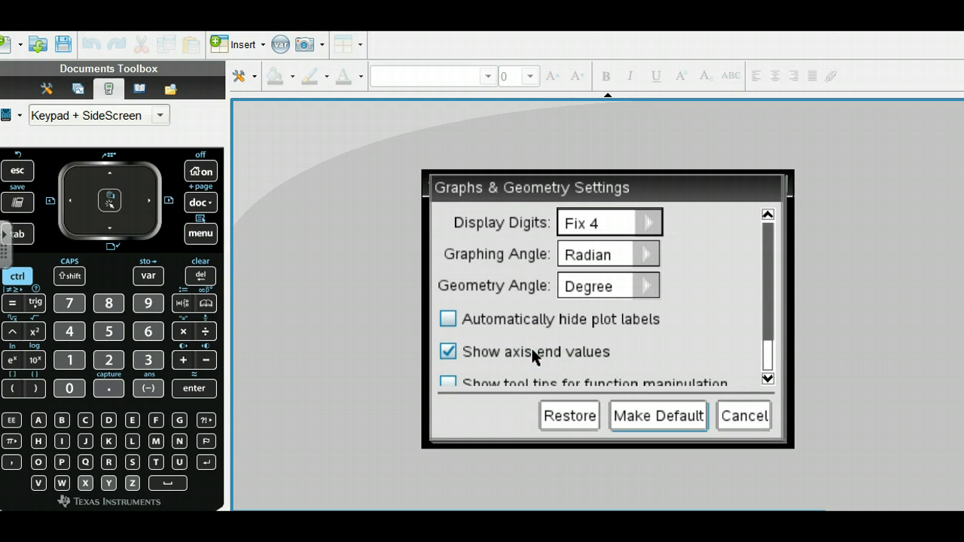
left_click(645, 221)
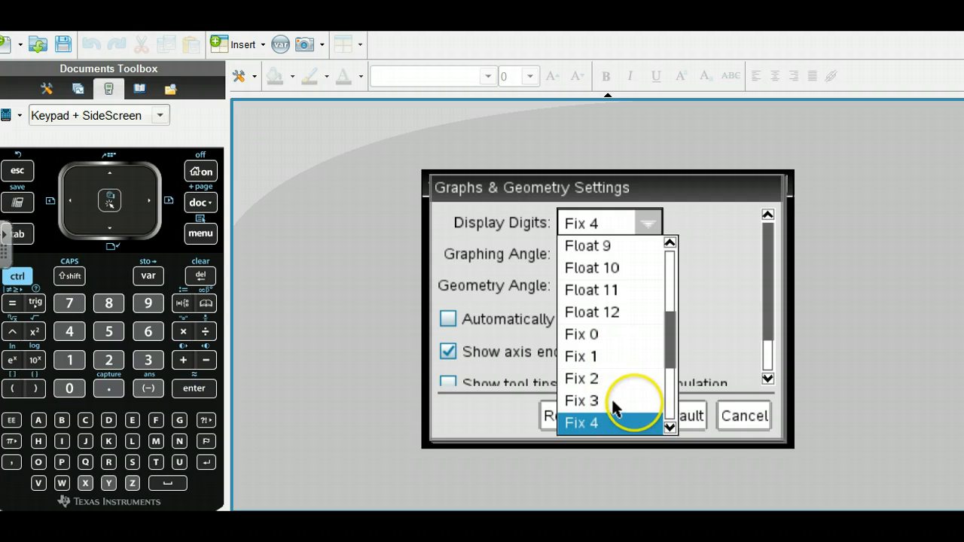
left_click(670, 427)
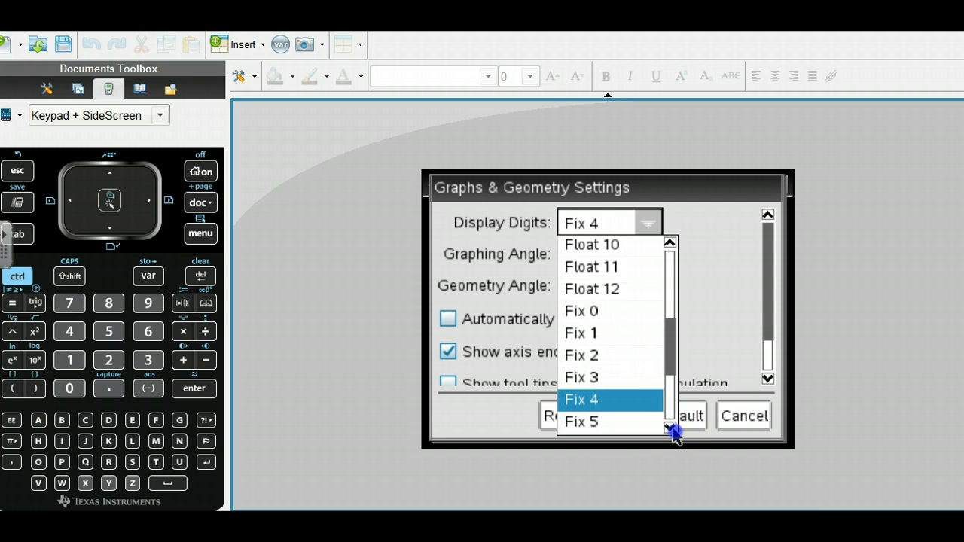
left_click(669, 428)
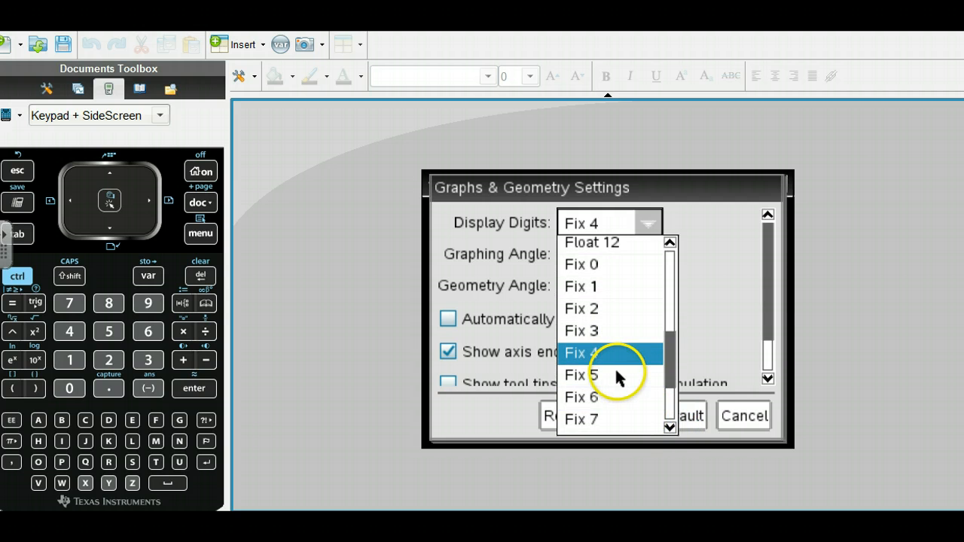
left_click(595, 375)
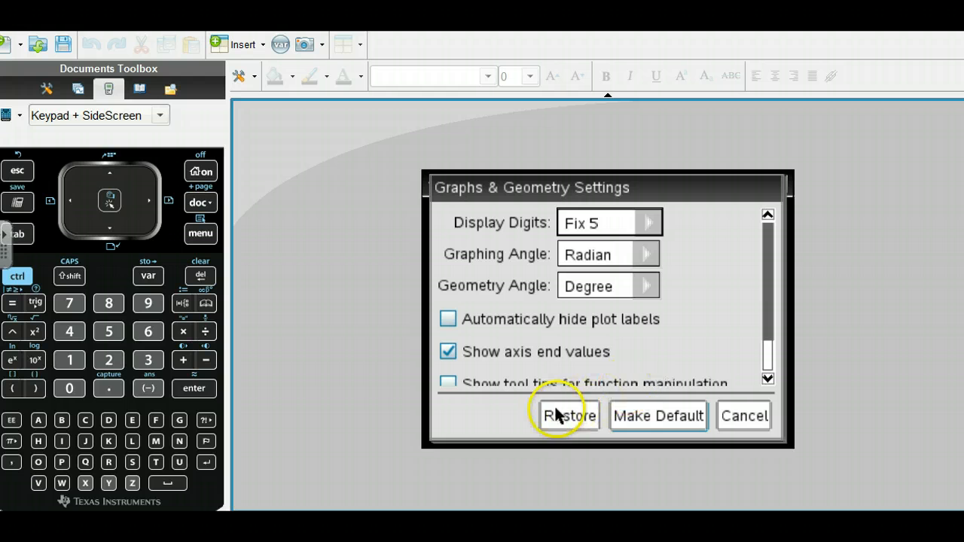
left_click(621, 408)
left_click(571, 358)
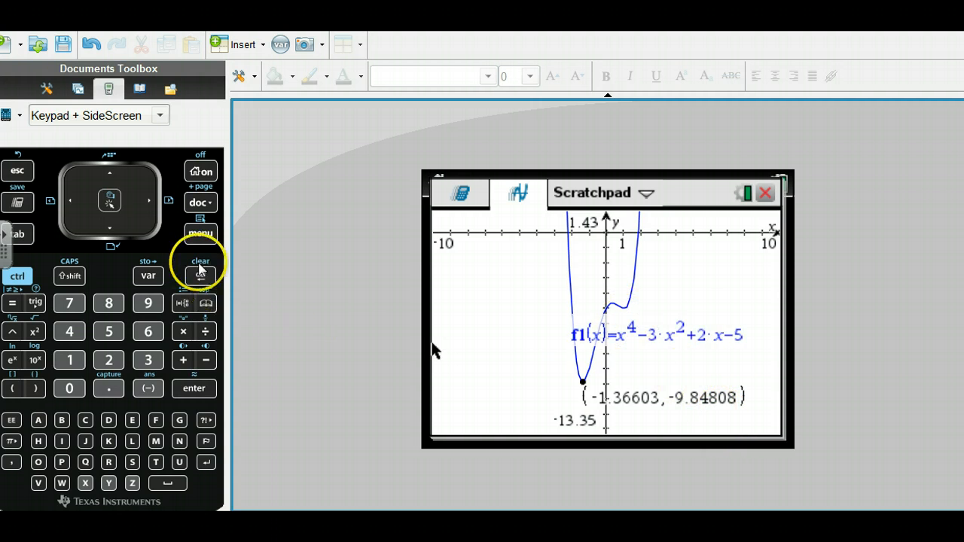
Use Analyze Graph > Minimum with lower and upper bounds to mark the minimum at (1.00000, -5.00000).
left_click(203, 234)
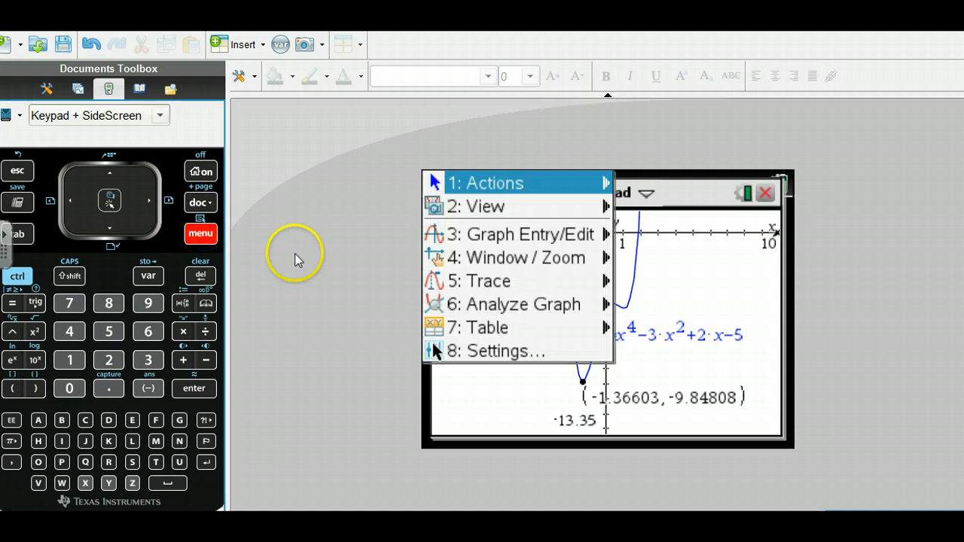
left_click(522, 304)
left_click(682, 296)
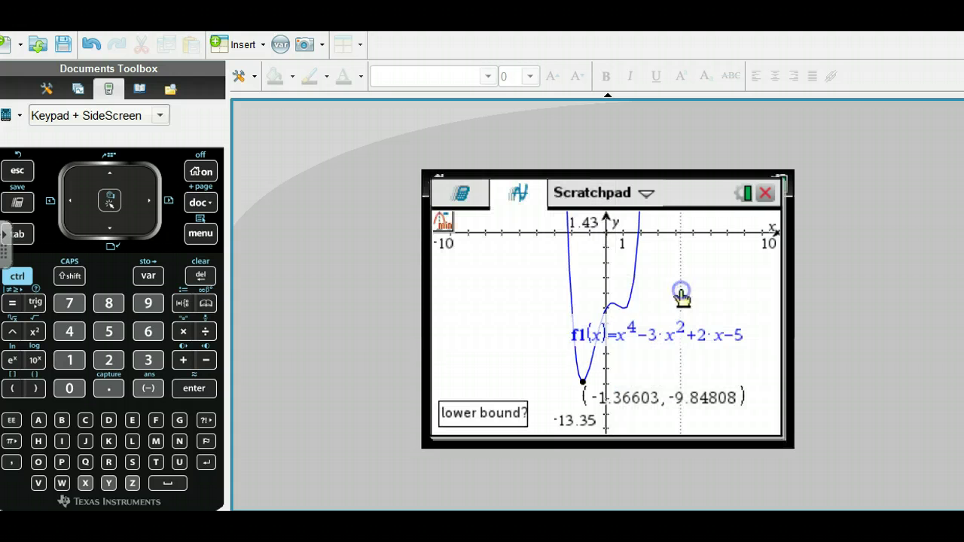
left_click(617, 303)
left_click(636, 306)
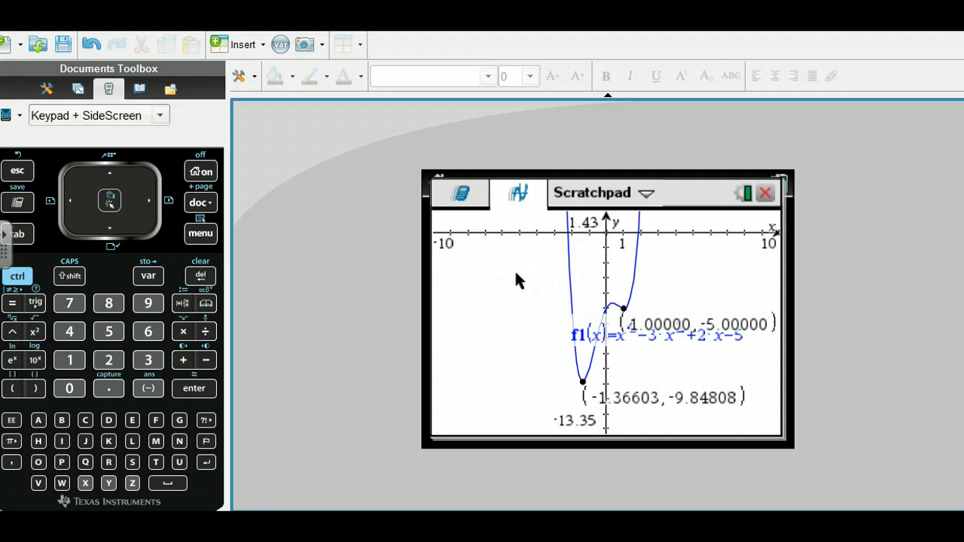
Reopen the Graphs & Geometry Settings to verify Display Digits still shows Fix 5.
left_click(201, 234)
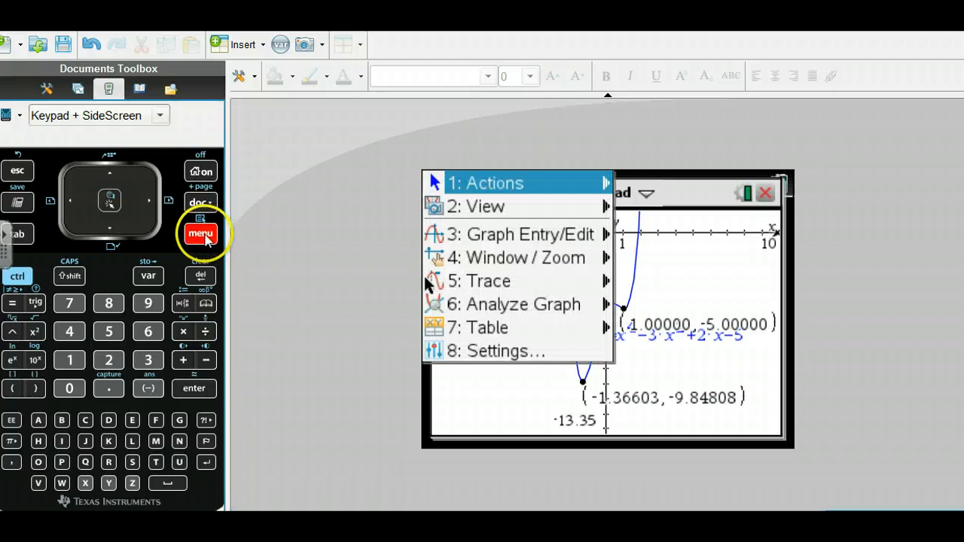
left_click(469, 354)
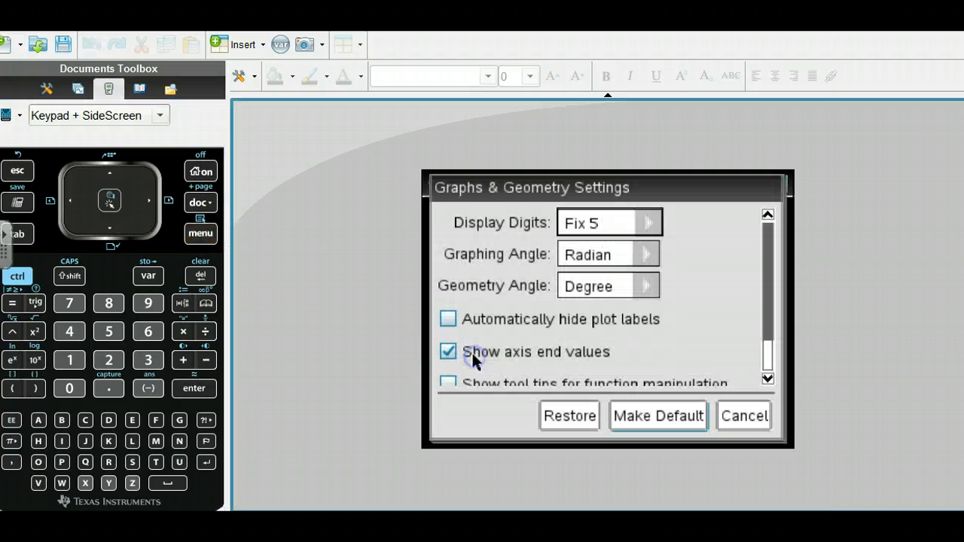
left_click(250, 483)
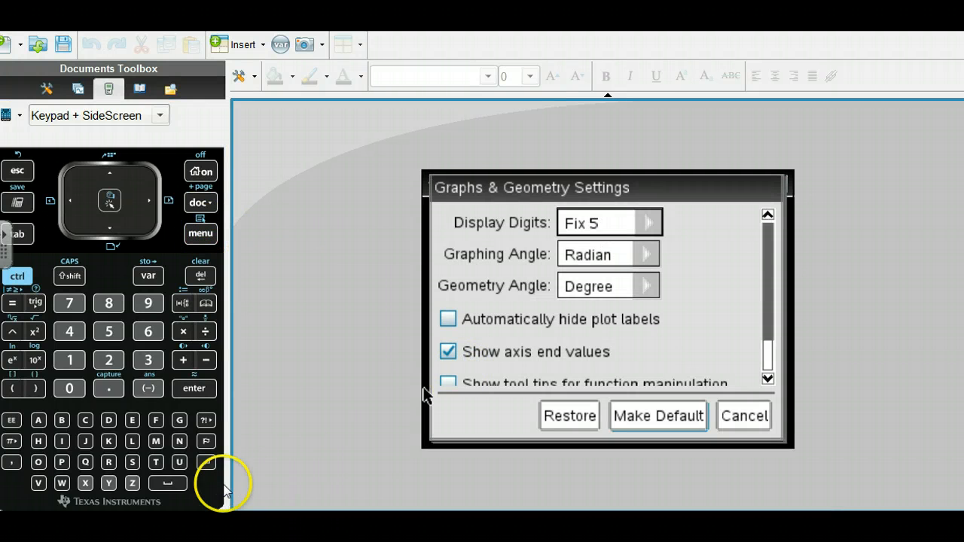